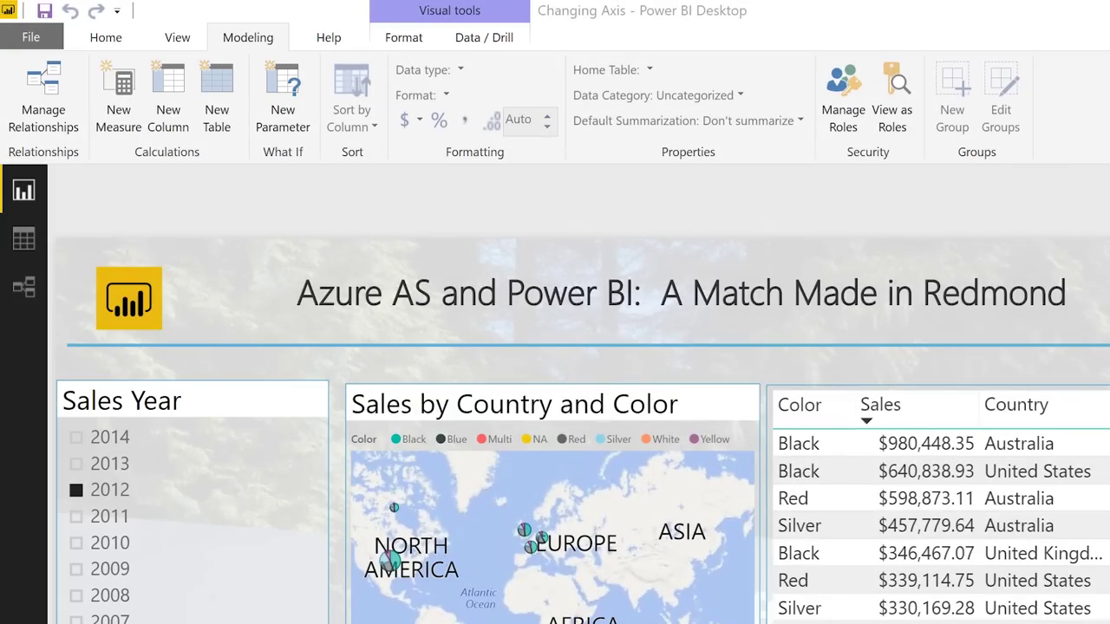
# - Select the sales table visual and collapse the Product table's fields before moving to a blank page
pyautogui.click(842, 602)
pyautogui.click(946, 437)
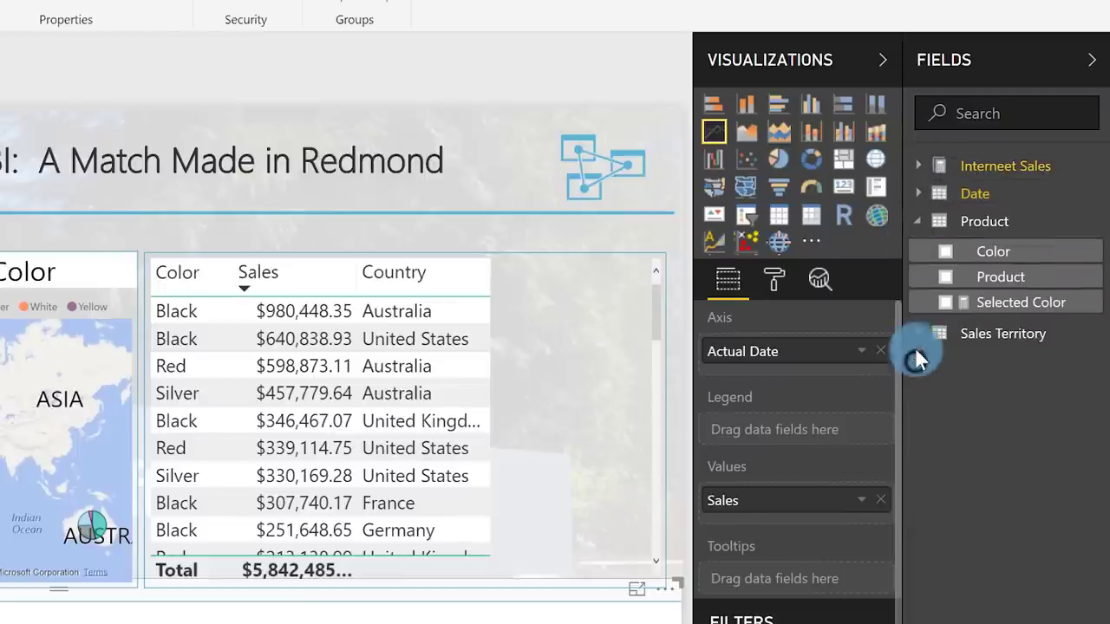
pyautogui.click(919, 223)
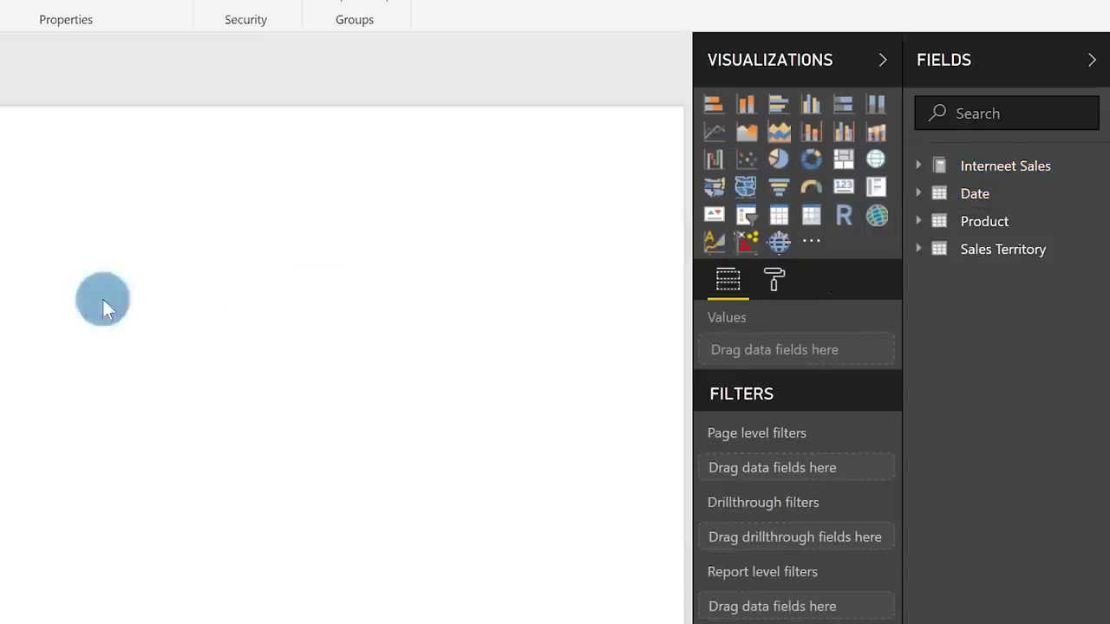
# - Plot Internet Sales' Sales in a large column chart with Color above Product on the axis
pyautogui.click(922, 167)
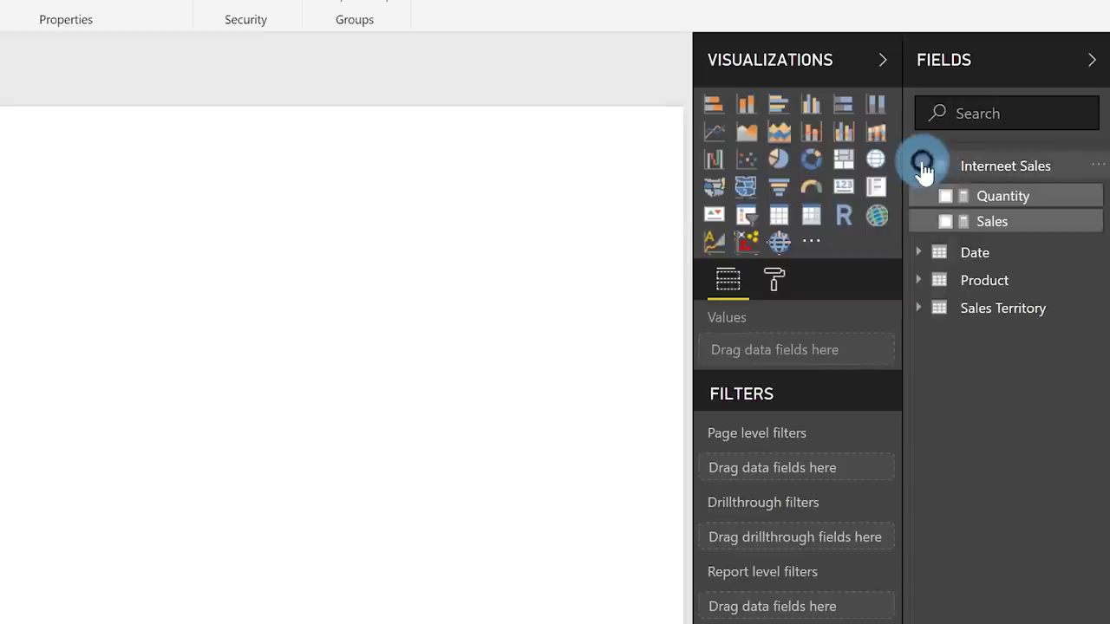
pyautogui.click(945, 222)
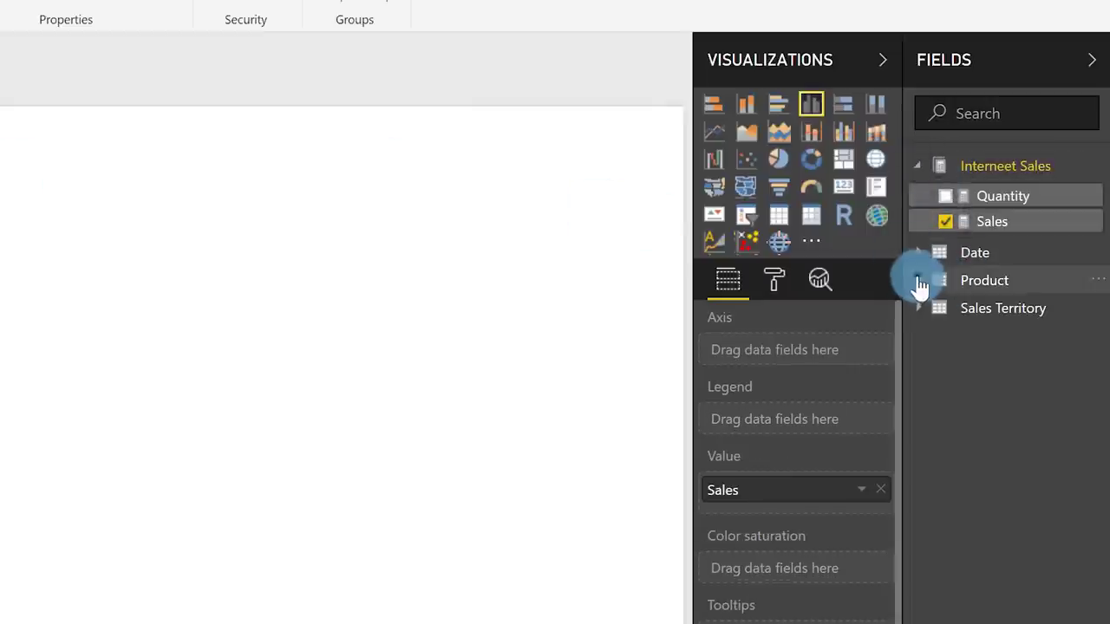
pyautogui.click(921, 284)
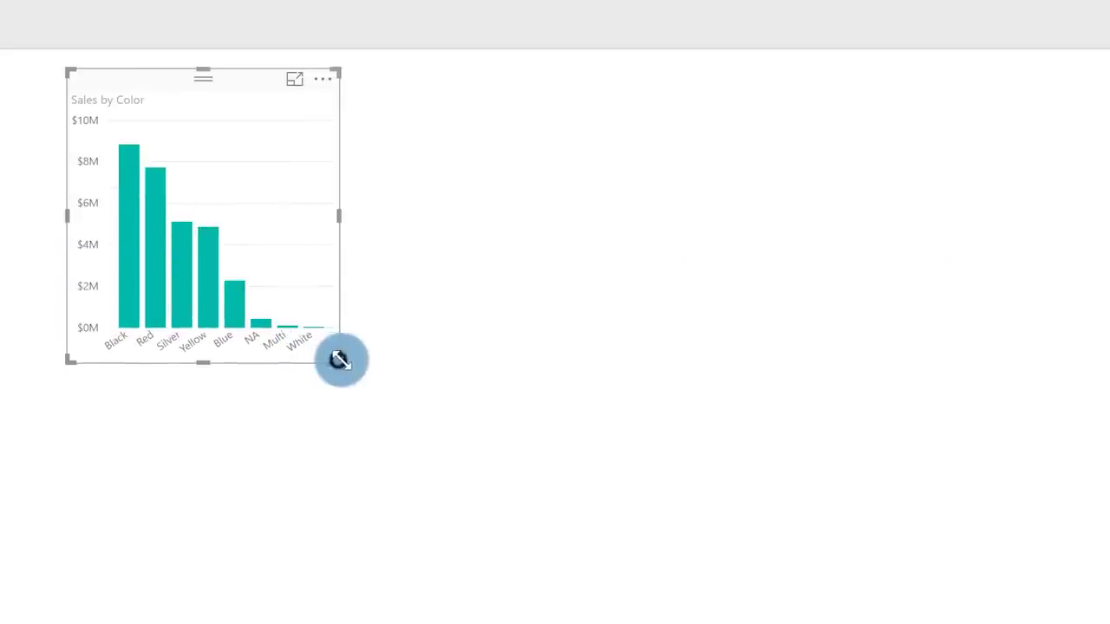
pyautogui.moveTo(339, 360); pyautogui.dragTo(1007, 498)
pyautogui.moveTo(580, 83); pyautogui.dragTo(670, 86)
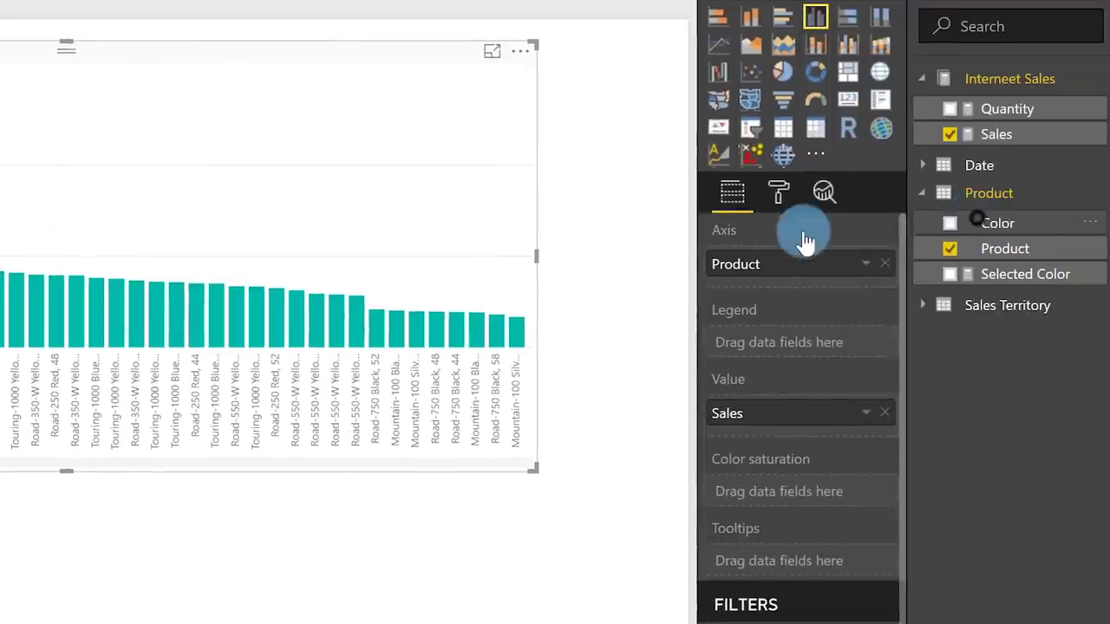
pyautogui.moveTo(781, 265); pyautogui.dragTo(783, 265)
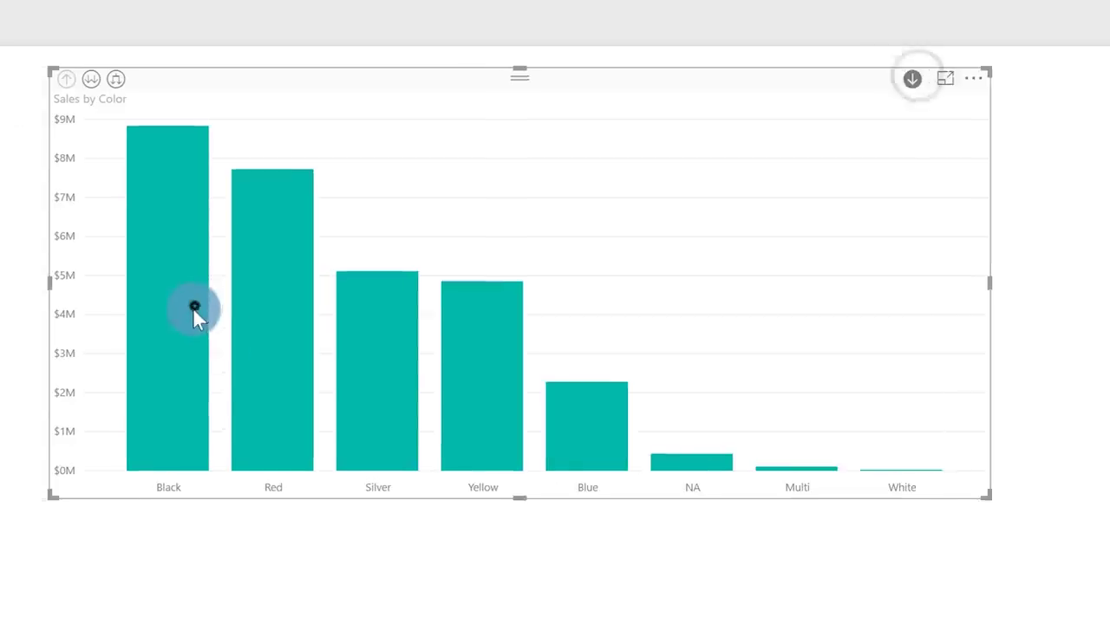
# - Drill into the Black bar's products, drill back up to colours, then remove the chart
pyautogui.click(193, 307)
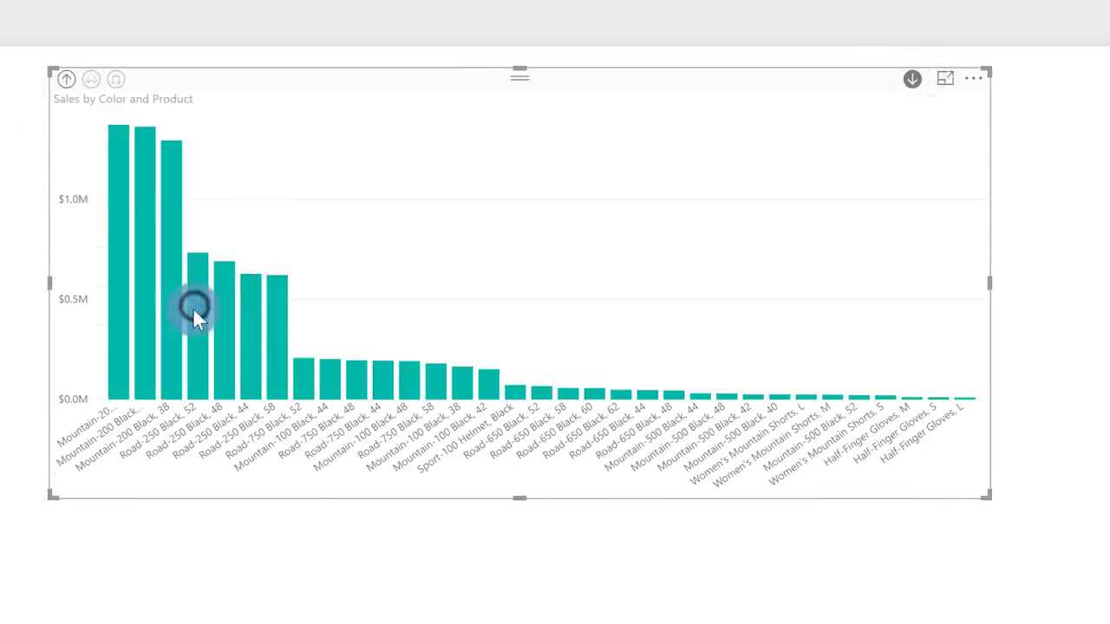
pyautogui.click(63, 80)
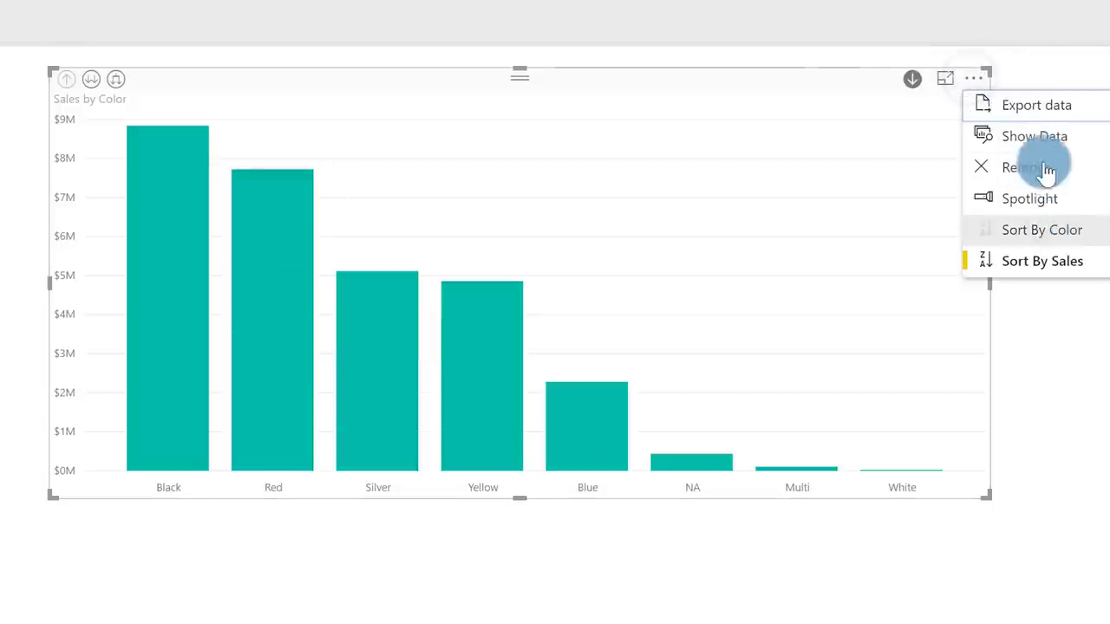
pyautogui.click(1045, 169)
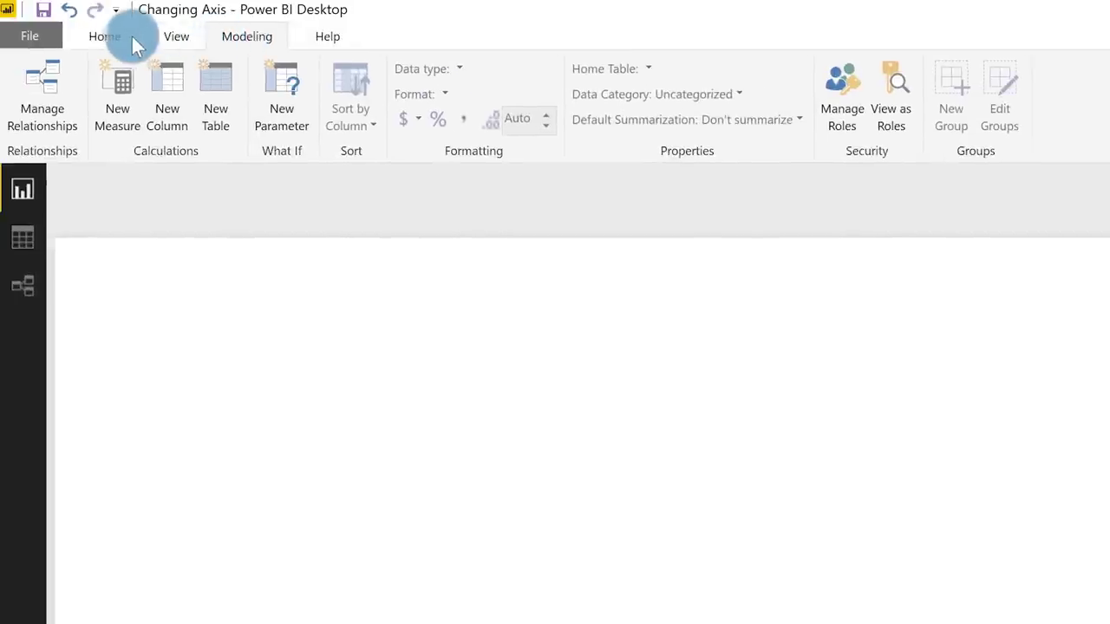
# - Open the Query Editor via Edit Queries and preview the Product query's data
pyautogui.click(118, 37)
pyautogui.click(371, 78)
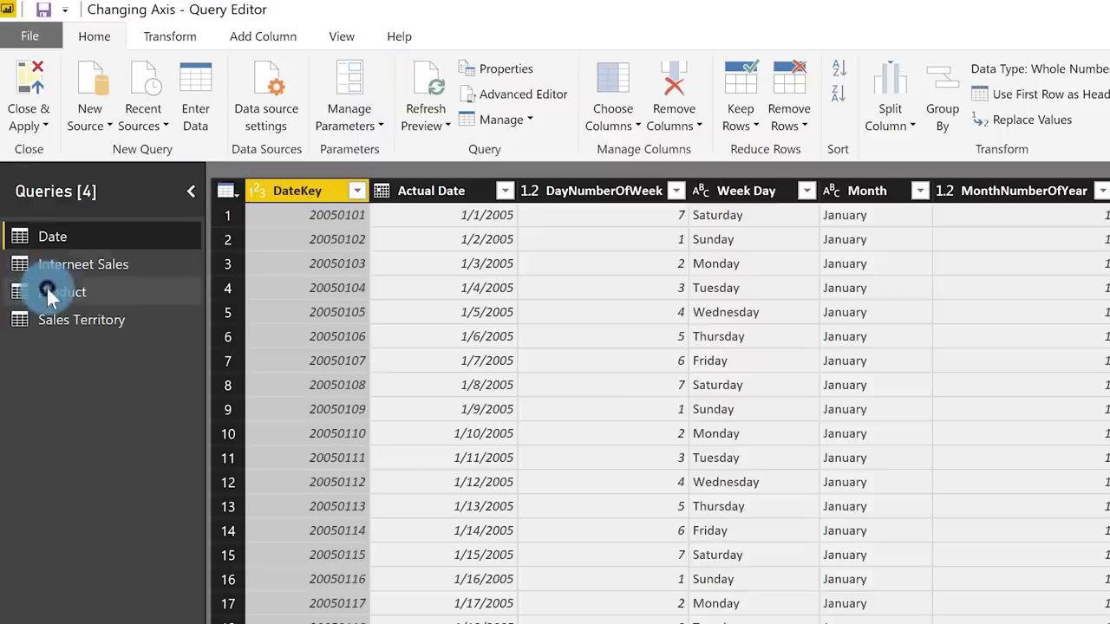
pyautogui.click(50, 295)
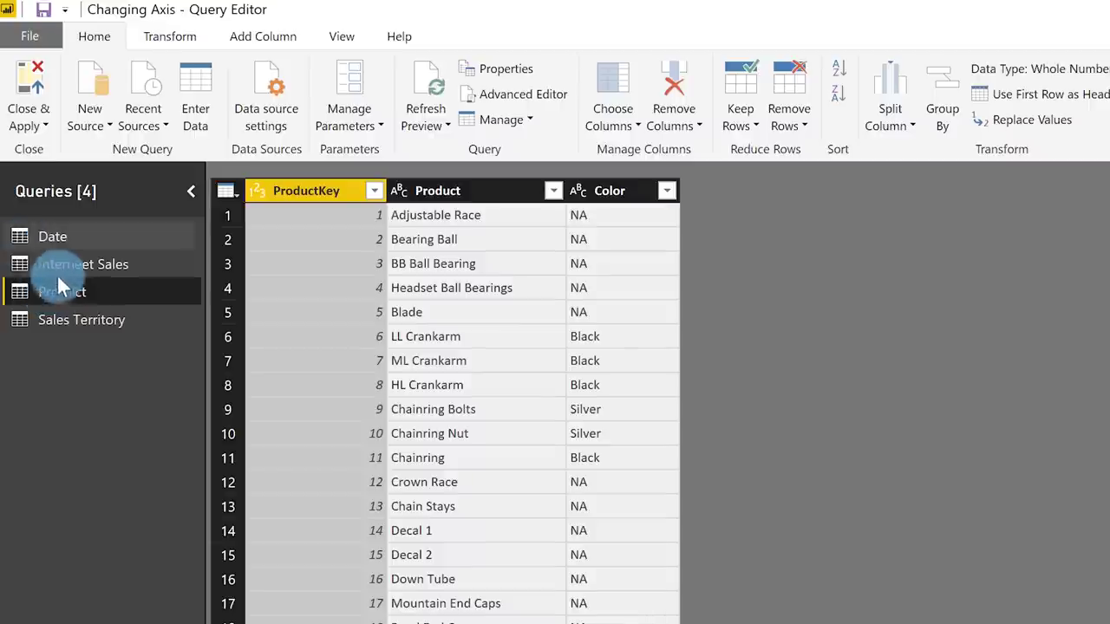
pyautogui.rightClick(66, 288)
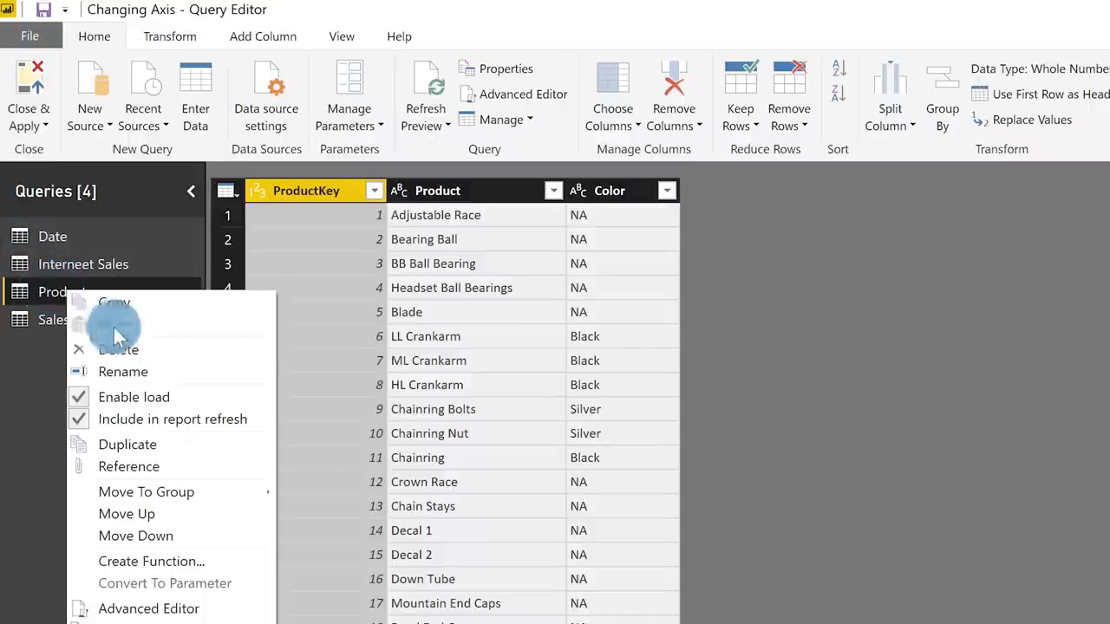
# - Duplicate Product as ProductUnpivot and set its Color and Product columns to Text
pyautogui.click(162, 448)
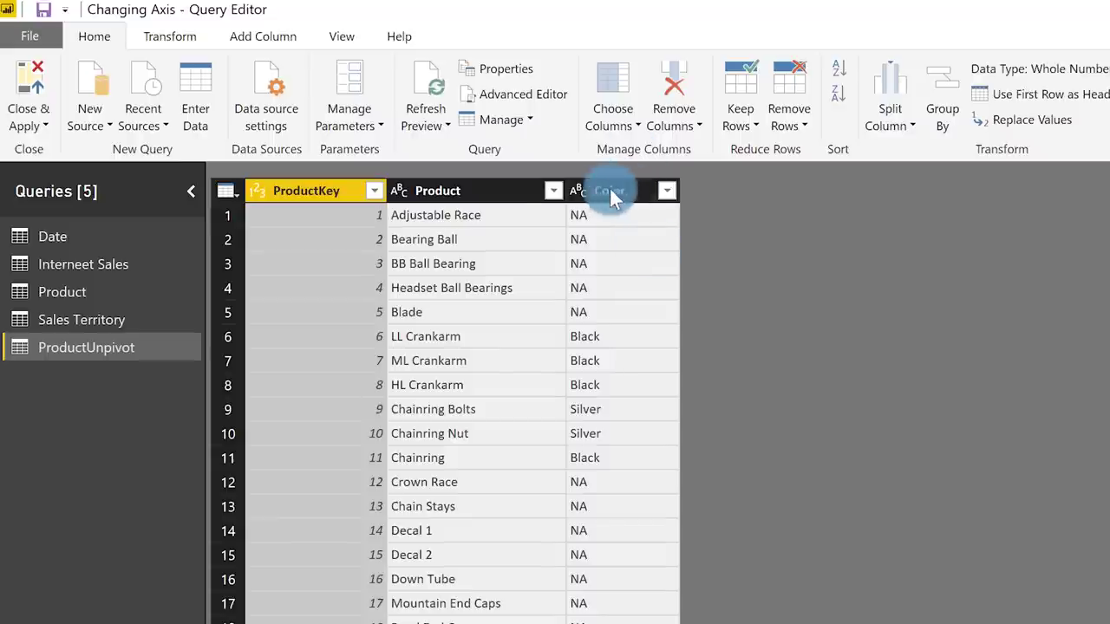
pyautogui.click(581, 195)
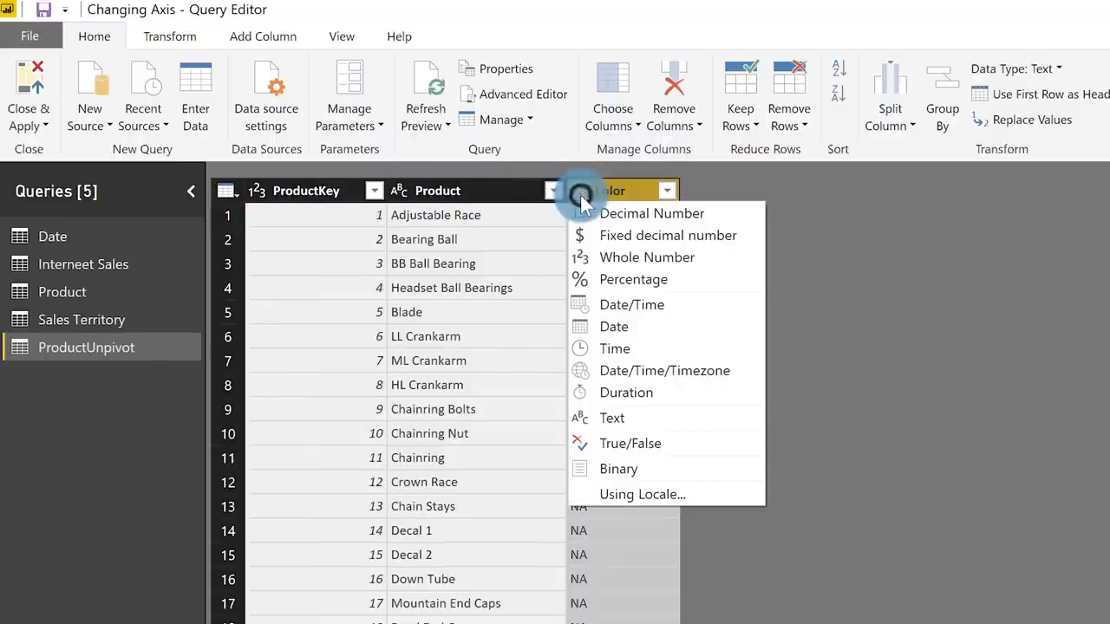
pyautogui.click(640, 420)
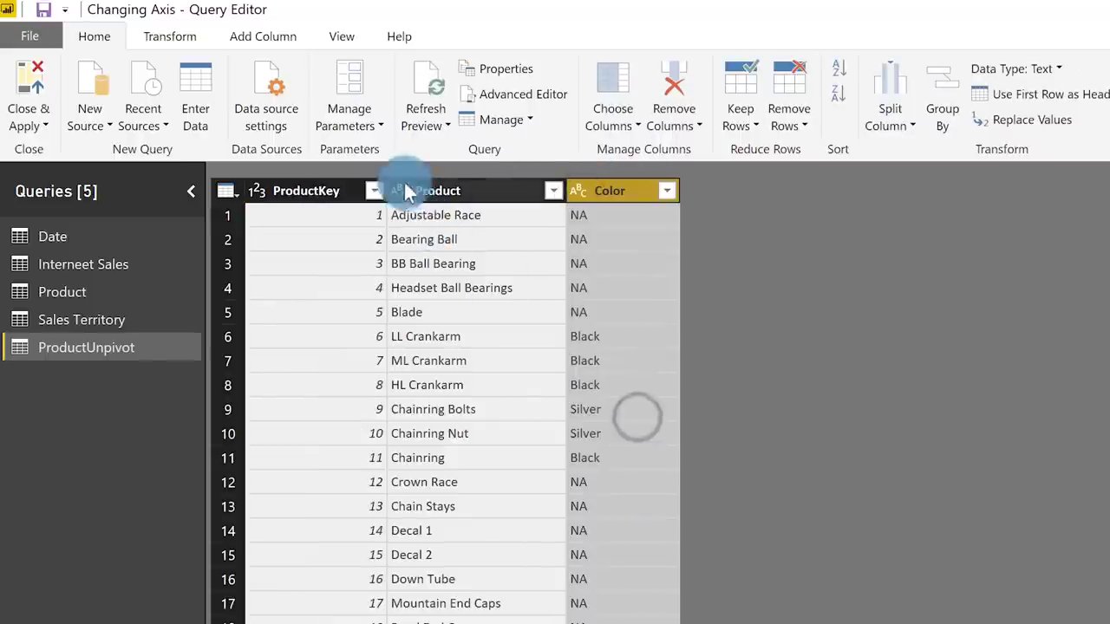
pyautogui.click(402, 182)
pyautogui.click(451, 420)
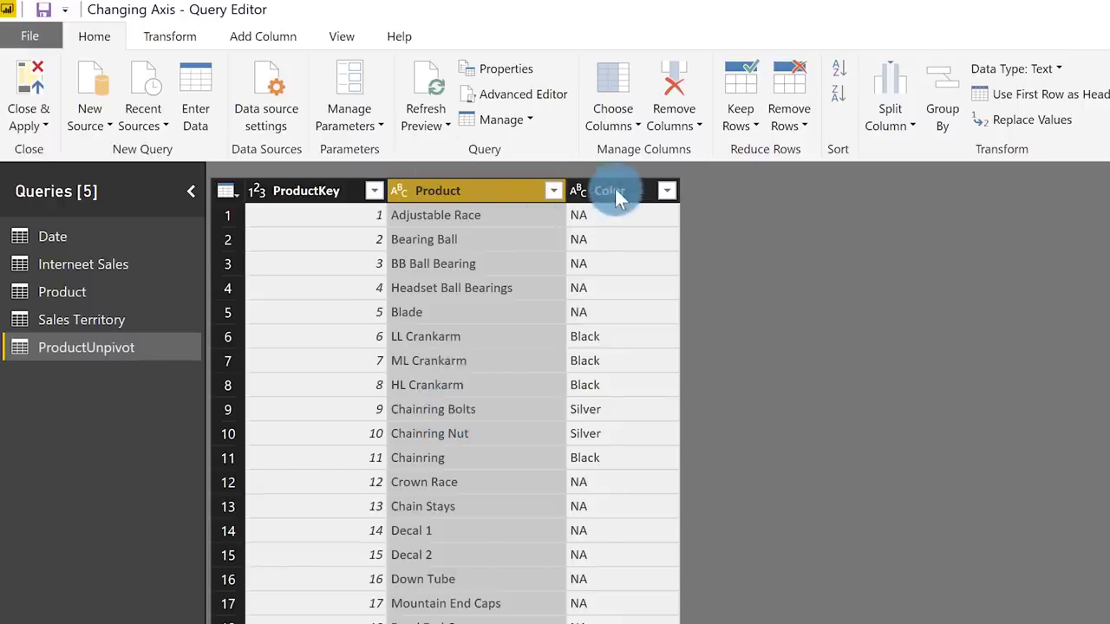
pyautogui.keyDown('ctrl'); pyautogui.click(618, 198); pyautogui.keyUp('ctrl')
# - Unpivot Product and Color into Attribute and Value columns, then Close & Apply
pyautogui.rightClick(616, 189)
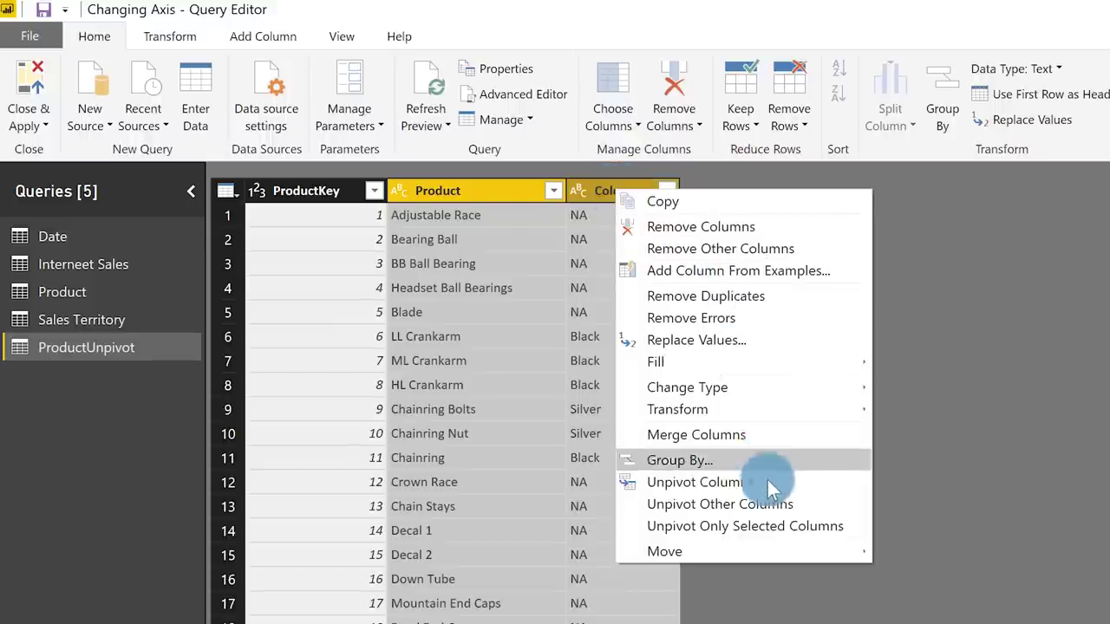
pyautogui.click(741, 483)
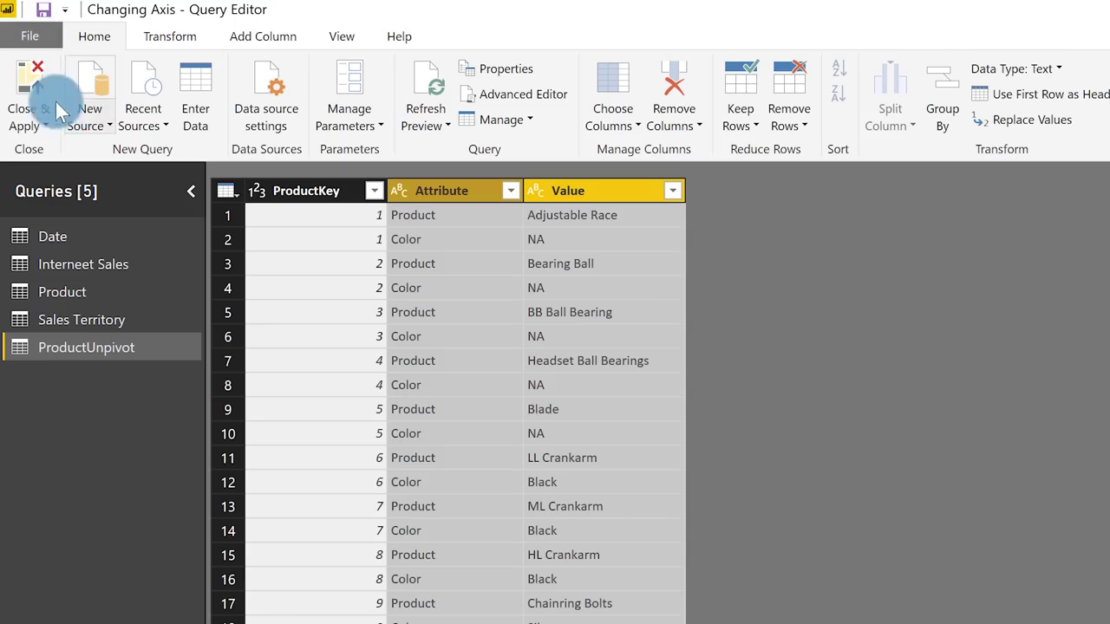
pyautogui.click(25, 91)
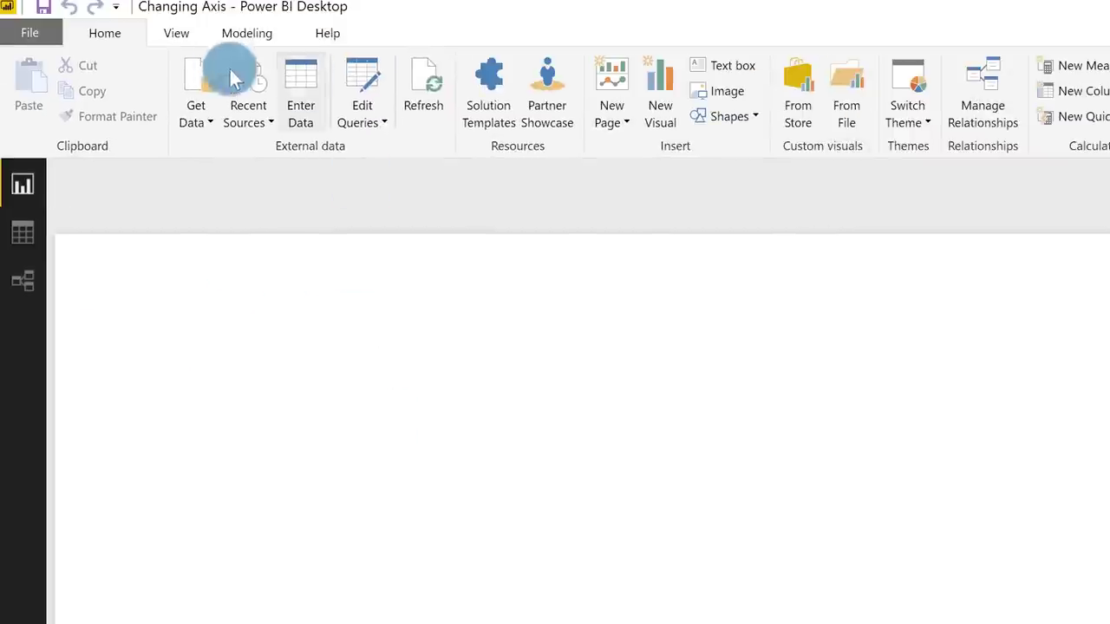
# - Set the report's Page View to Actual Size
pyautogui.click(178, 33)
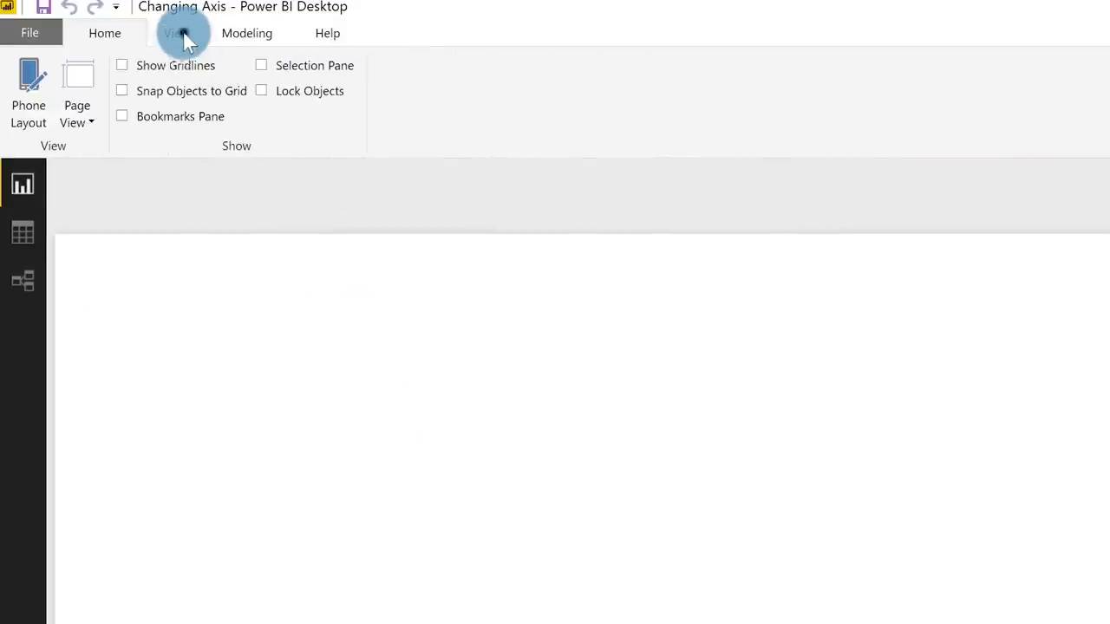
pyautogui.click(87, 119)
pyautogui.click(92, 341)
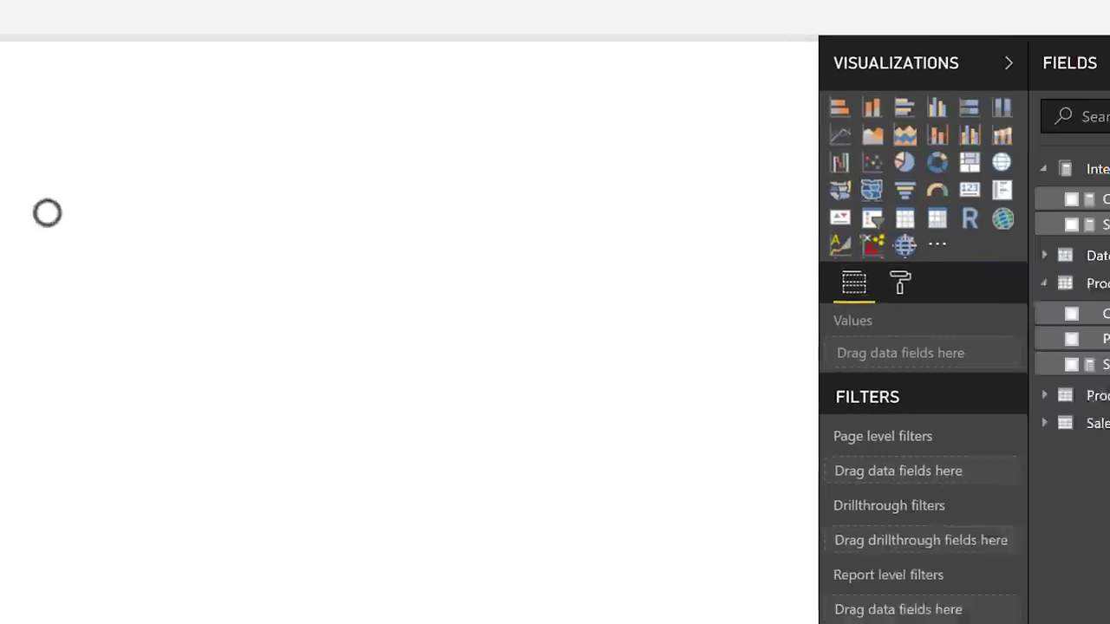
# - Add a ProductUnpivot Attribute slicer lower on the page and a table of Value with Sales
pyautogui.click(920, 253)
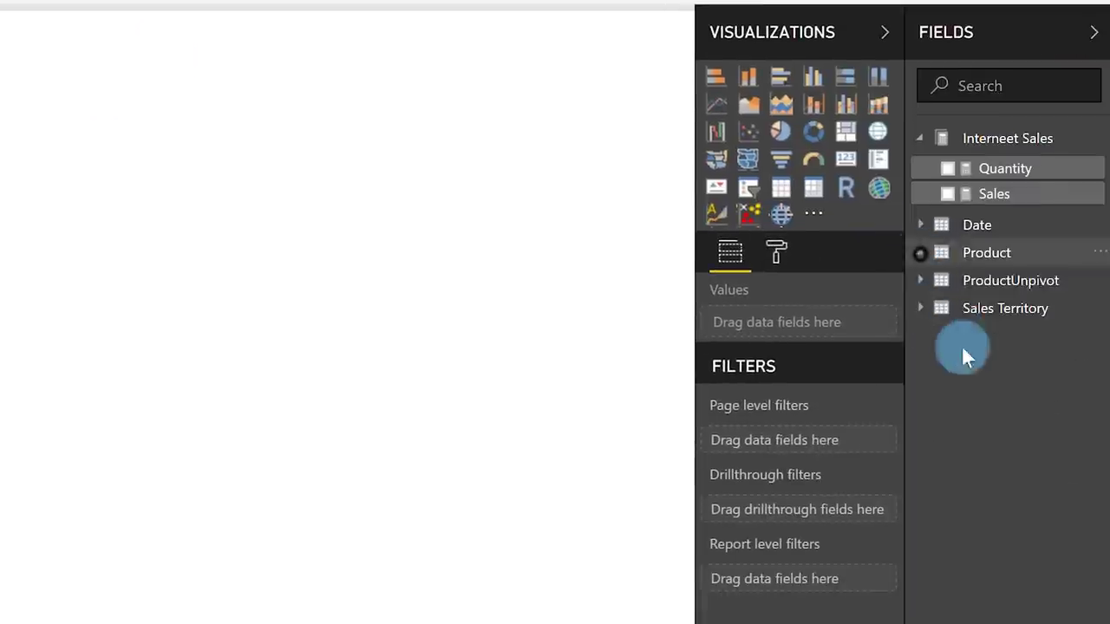
pyautogui.click(920, 280)
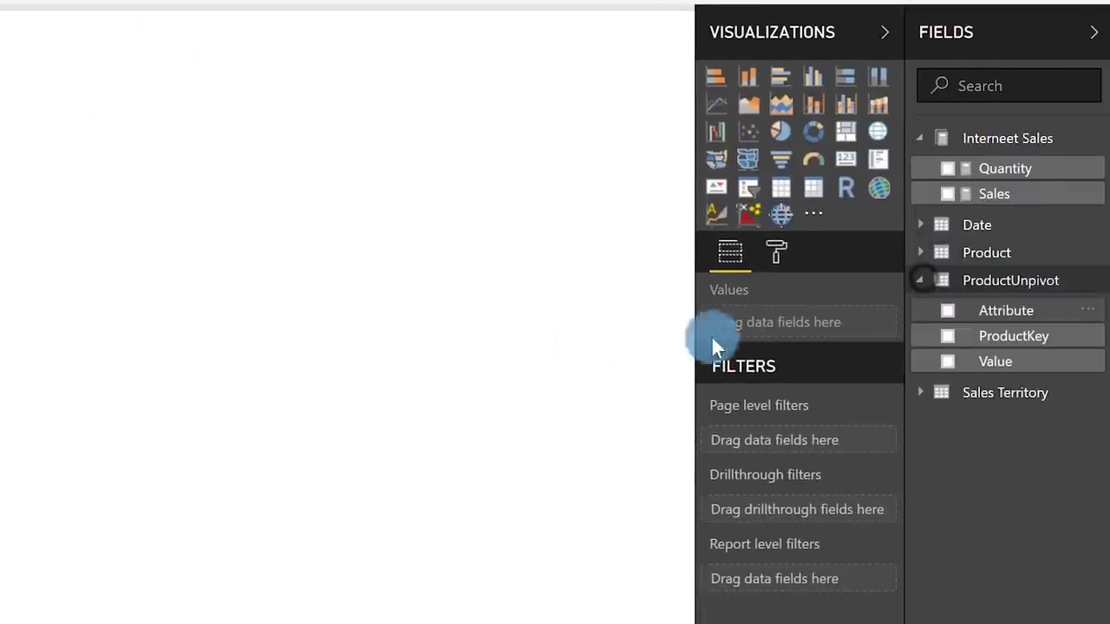
pyautogui.click(947, 313)
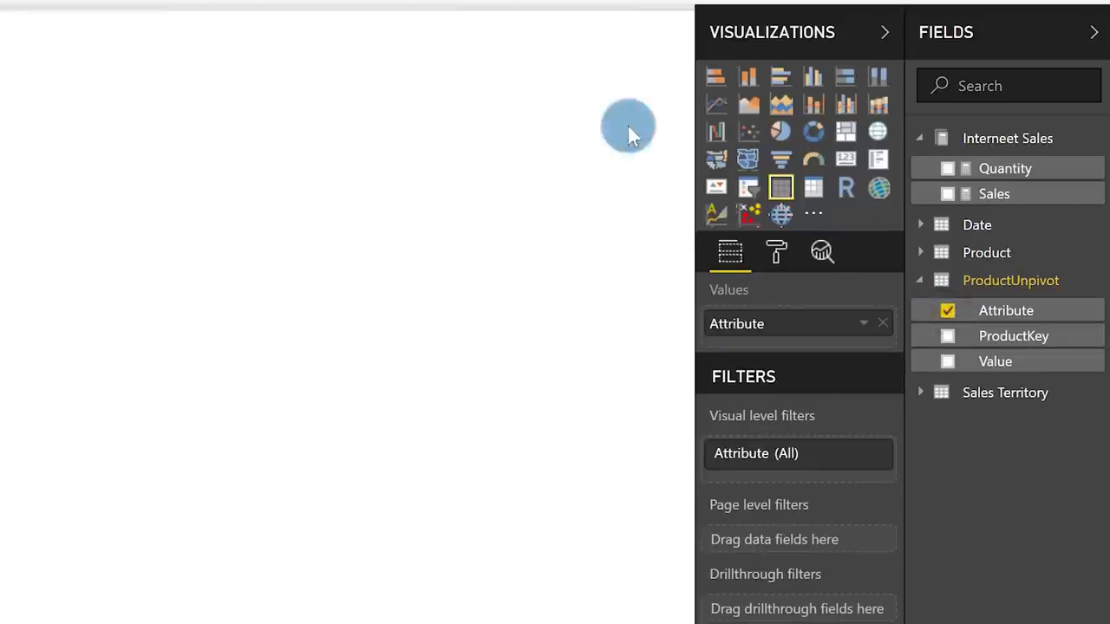
pyautogui.click(746, 194)
pyautogui.moveTo(165, 99); pyautogui.dragTo(151, 175)
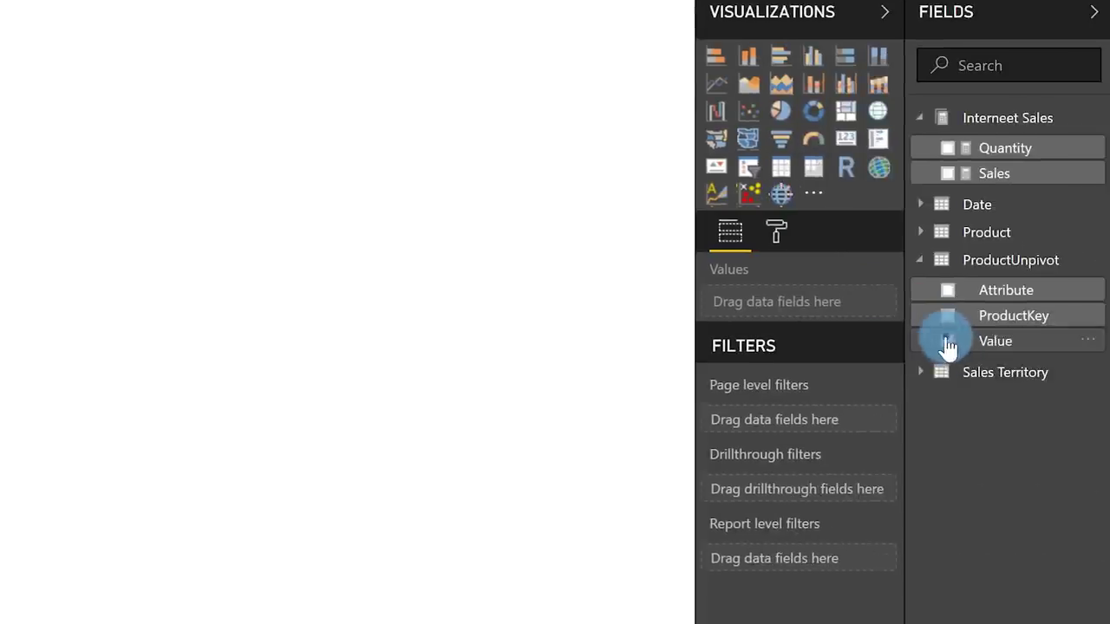
pyautogui.click(947, 340)
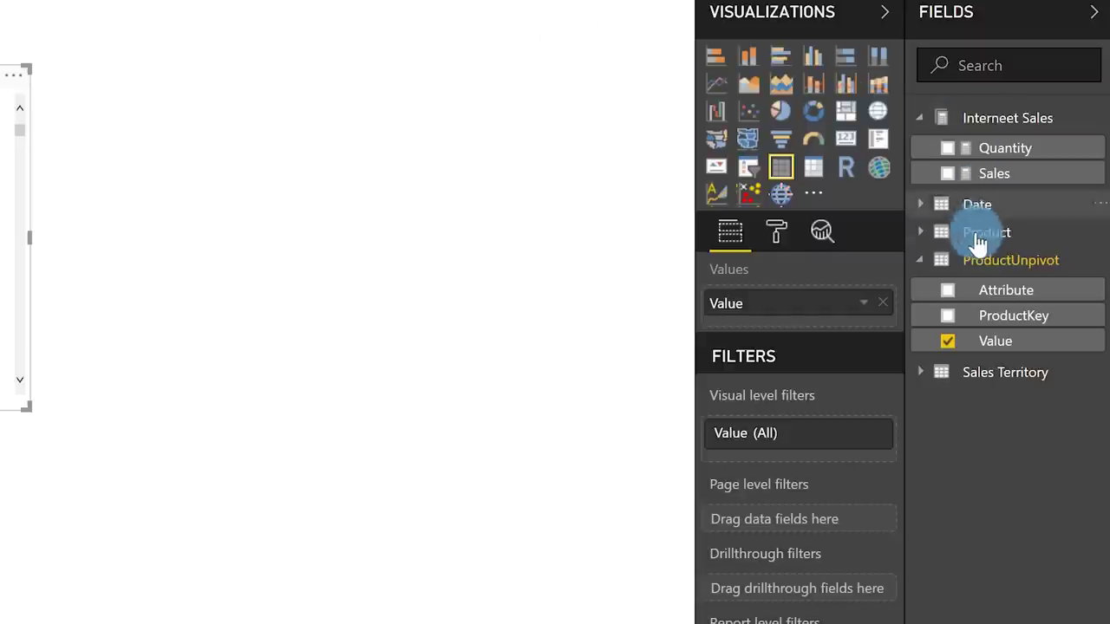
pyautogui.click(944, 174)
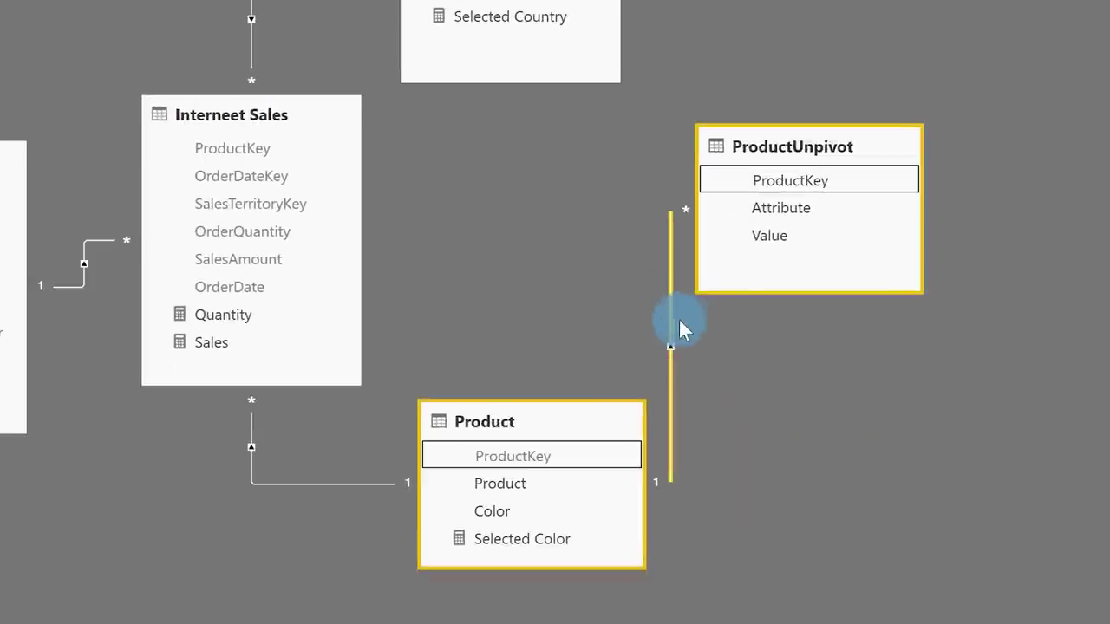
# - Change the ProductUnpivot–Product relationship's cross filter direction to Both
pyautogui.doubleClick(671, 317)
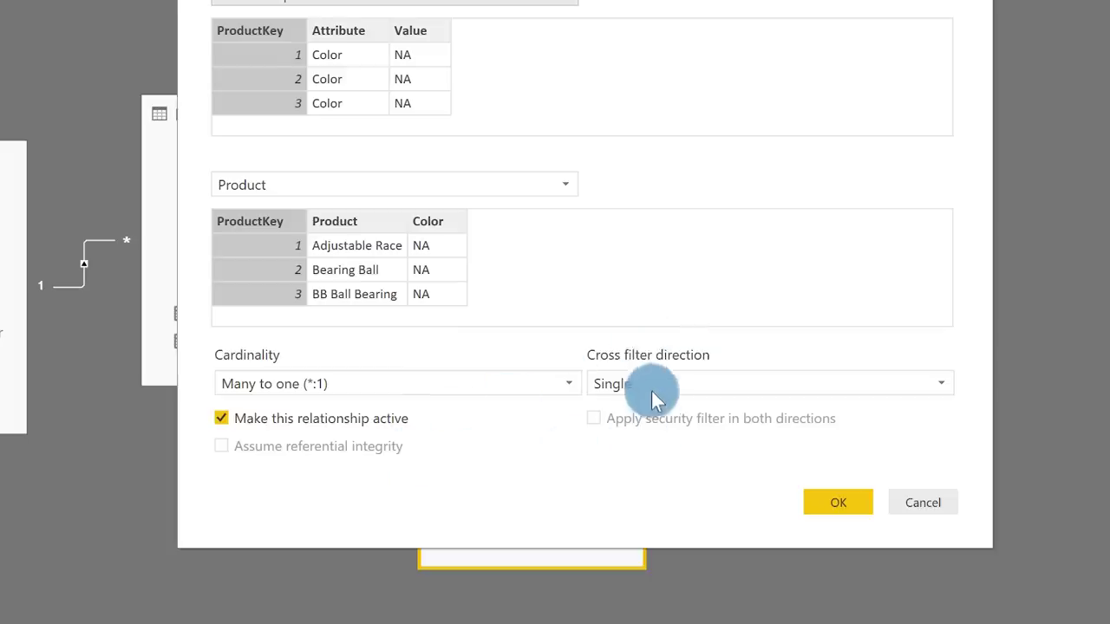
pyautogui.click(653, 386)
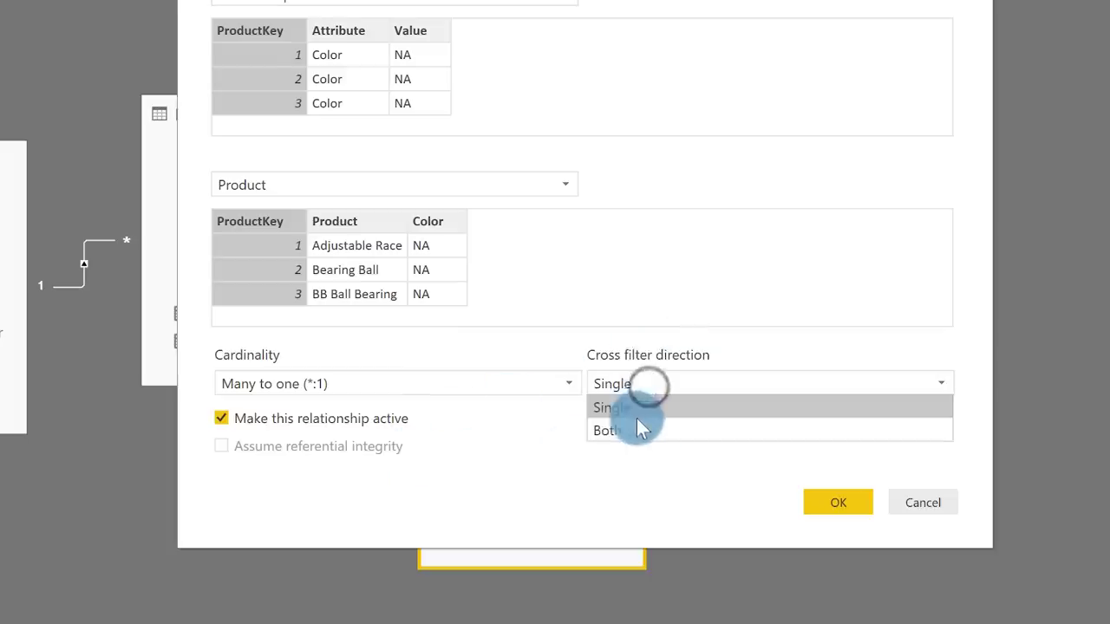
pyautogui.click(635, 425)
pyautogui.click(837, 502)
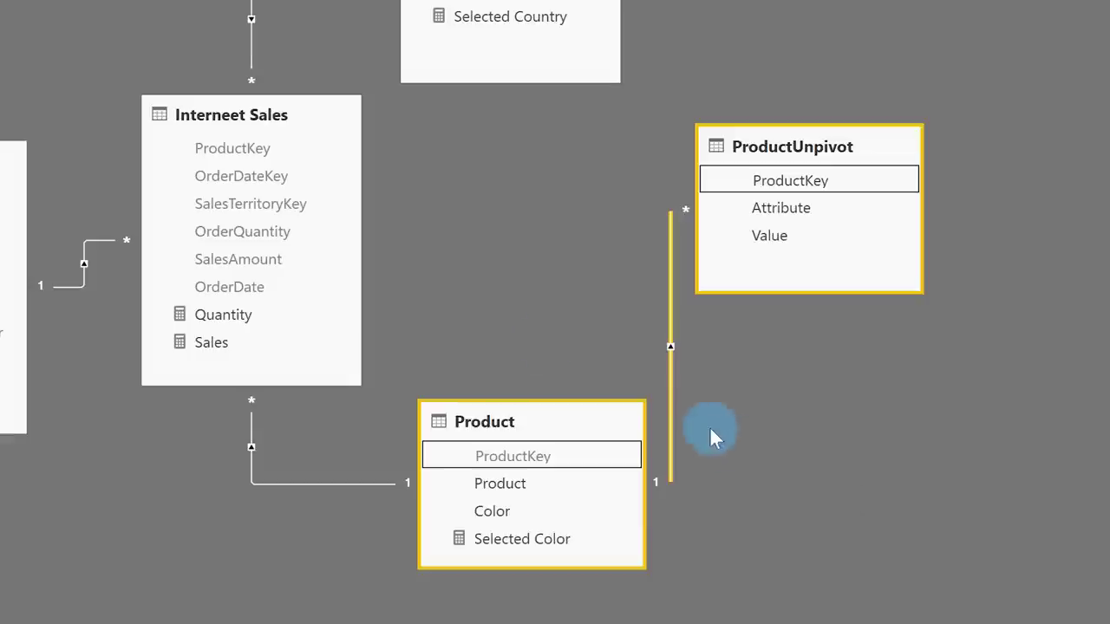